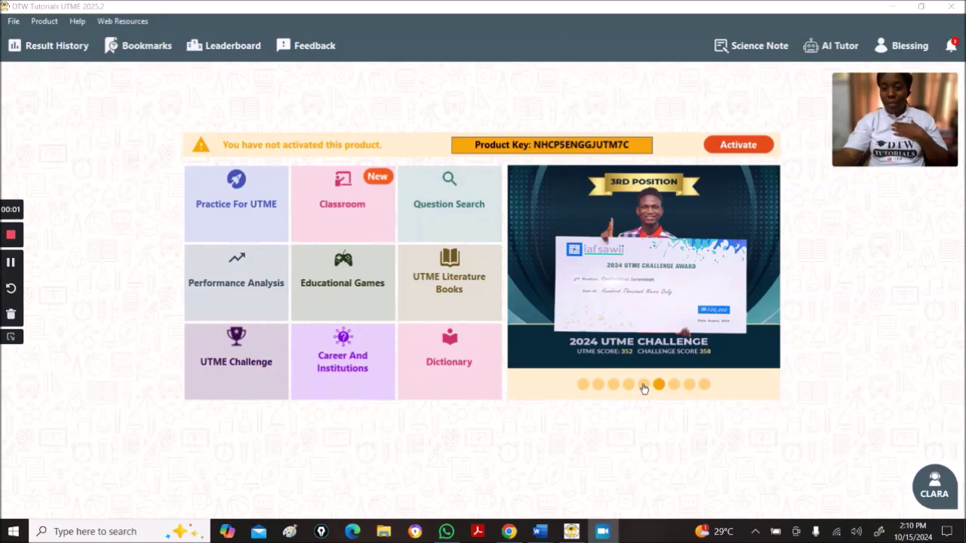
Step: Select the displayed product key and bring up previews of the open Word documents
{"action": "left_click", "coordinate": [643, 386]}
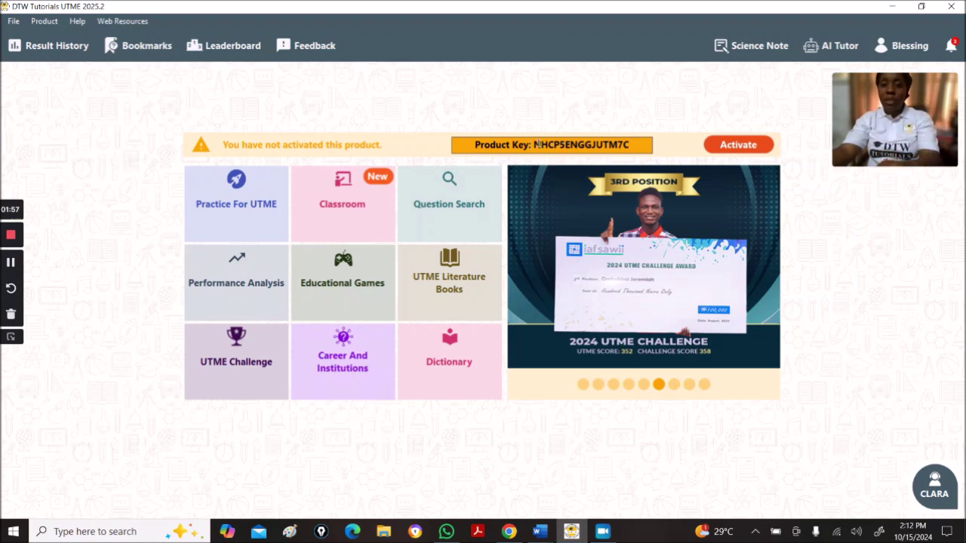
{"action": "left_click_drag", "start_coordinate": [534, 144], "coordinate": [631, 149]}
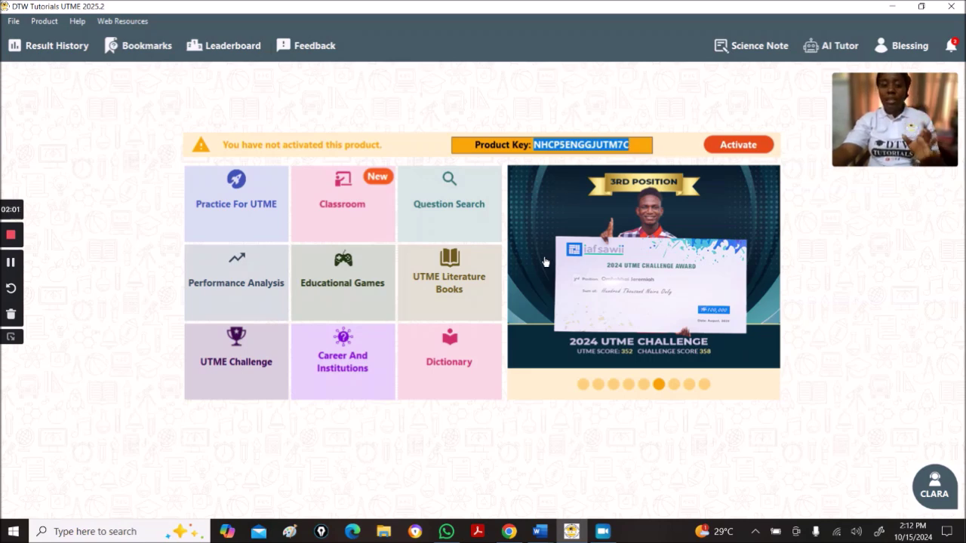
{"action": "left_click", "coordinate": [545, 535]}
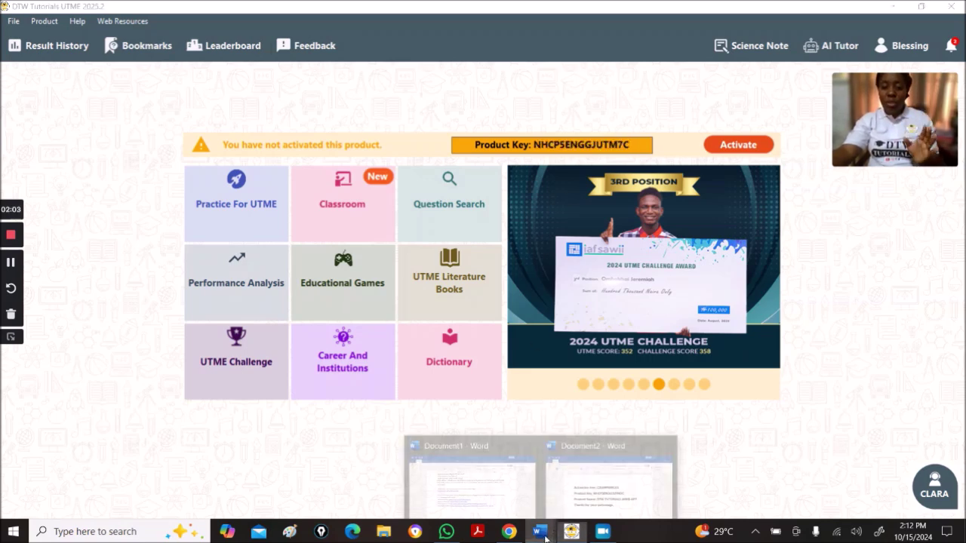
Step: Copy the activation key from Document2's Product Key line, then minimize Word
{"action": "left_click", "coordinate": [608, 486]}
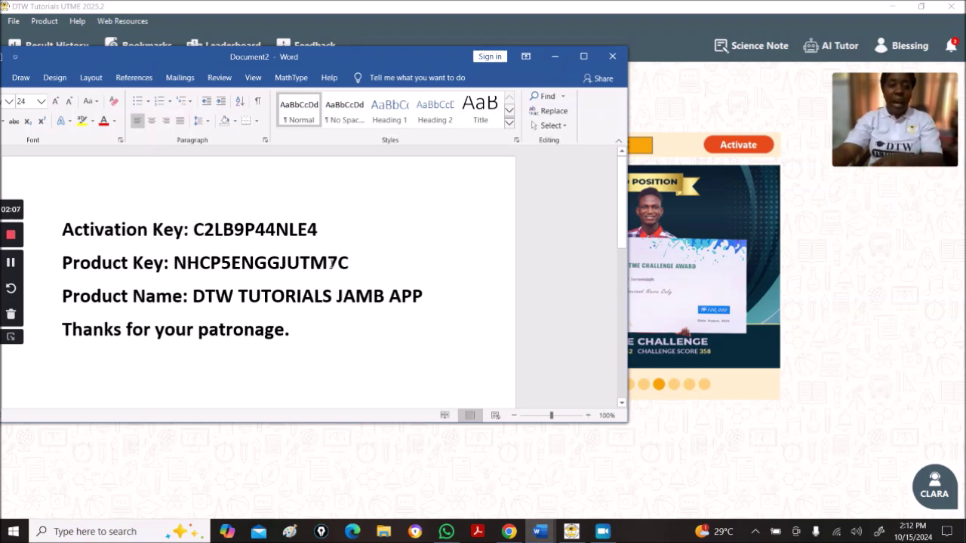
{"action": "left_click", "coordinate": [394, 267]}
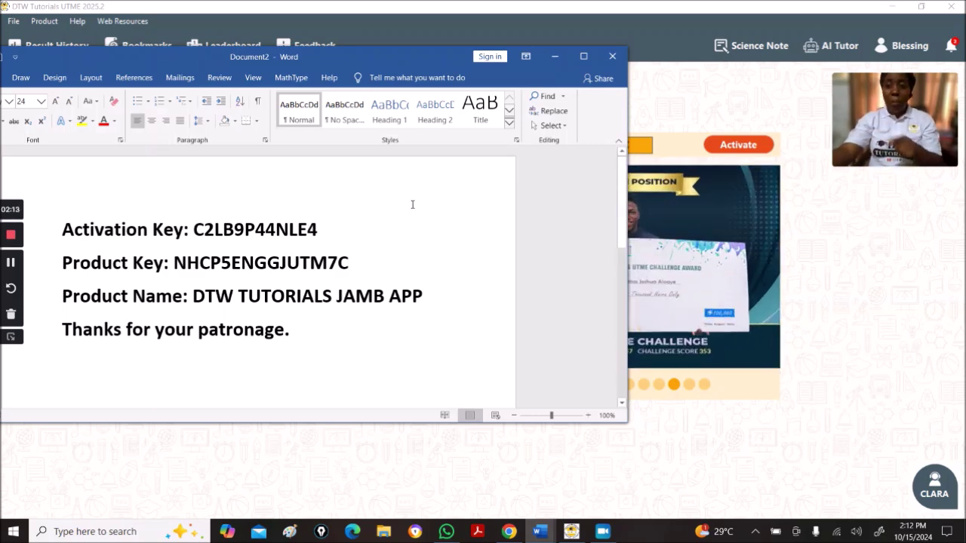
{"action": "left_click_drag", "start_coordinate": [320, 228], "coordinate": [196, 233]}
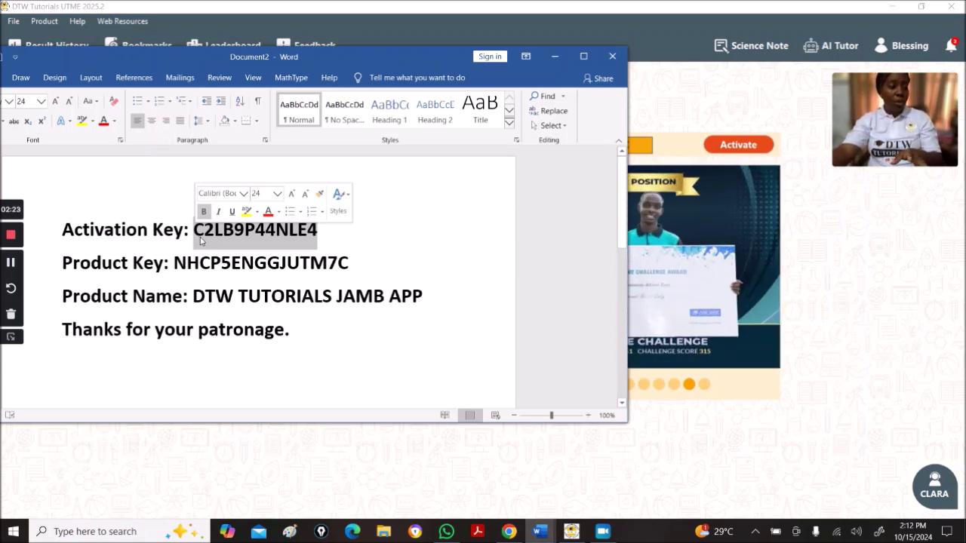
{"action": "key", "text": "ctrl+c"}
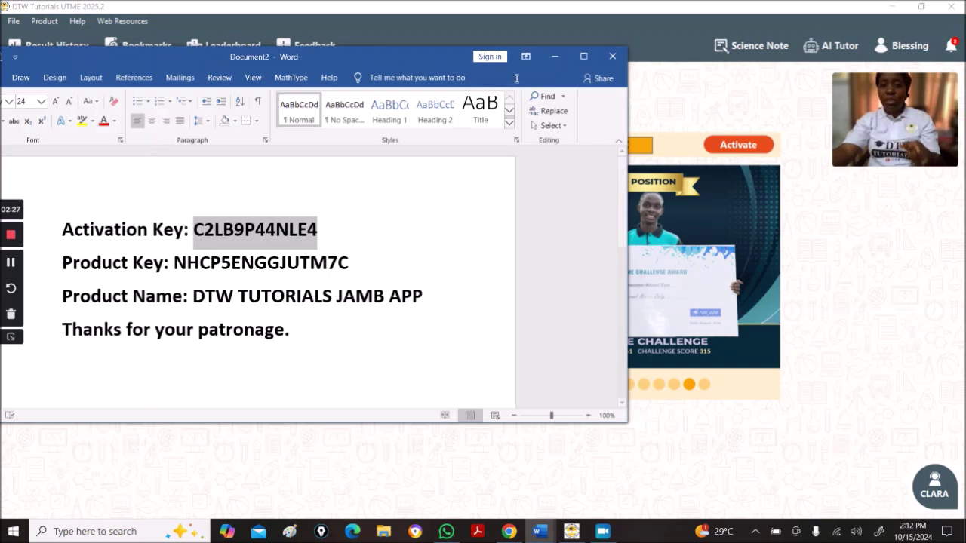
{"action": "left_click", "coordinate": [554, 55]}
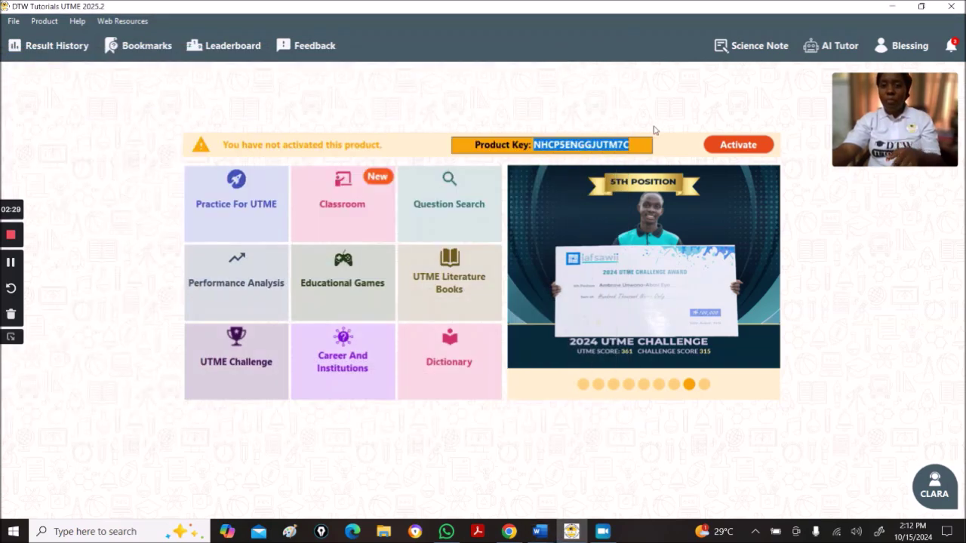
Step: Paste the copied key into the activation field, submit it and dismiss the success message
{"action": "left_click", "coordinate": [744, 150]}
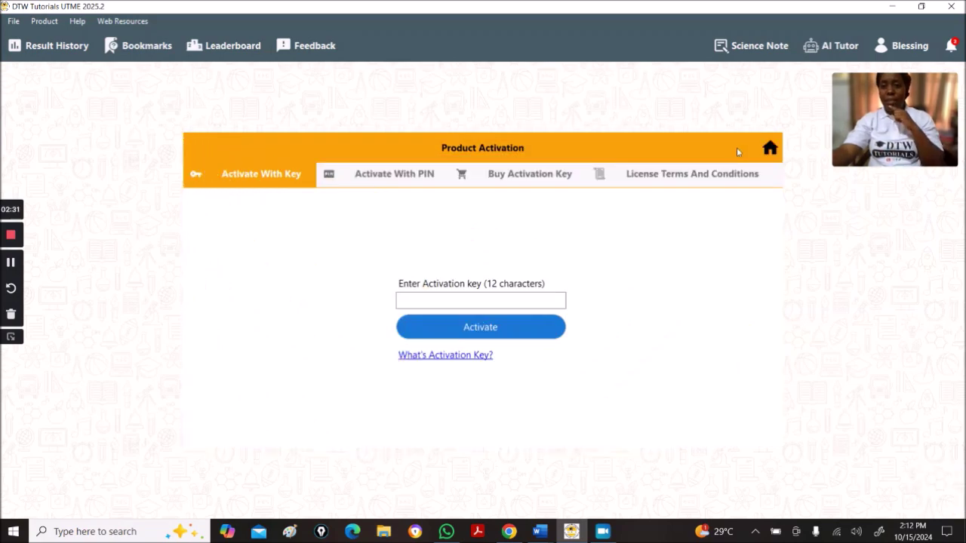
{"action": "left_click", "coordinate": [486, 295]}
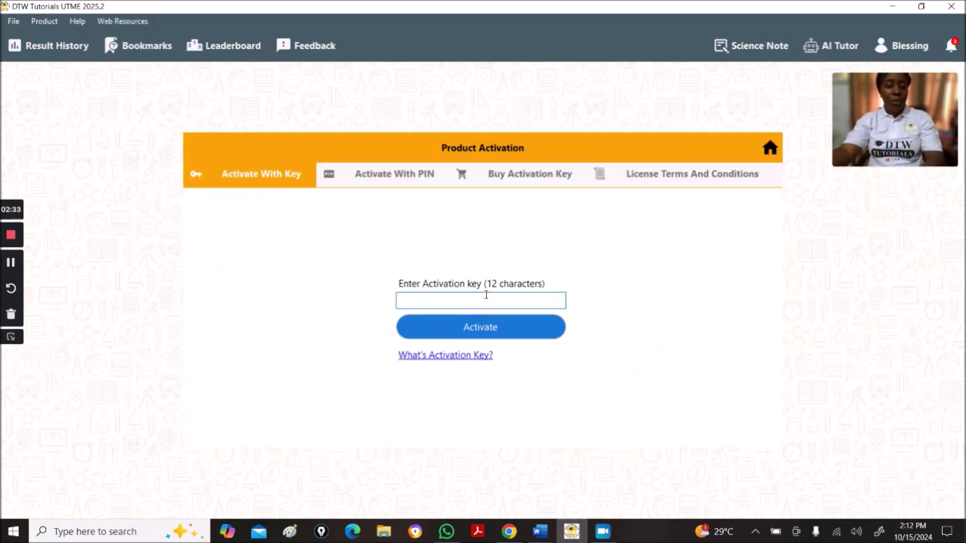
{"action": "key", "text": "ctrl+v"}
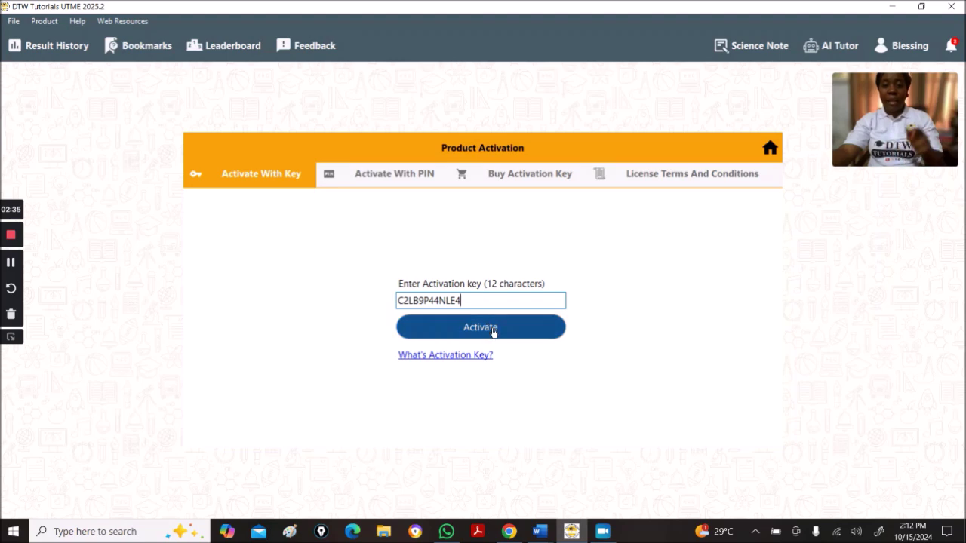
{"action": "left_click", "coordinate": [493, 333]}
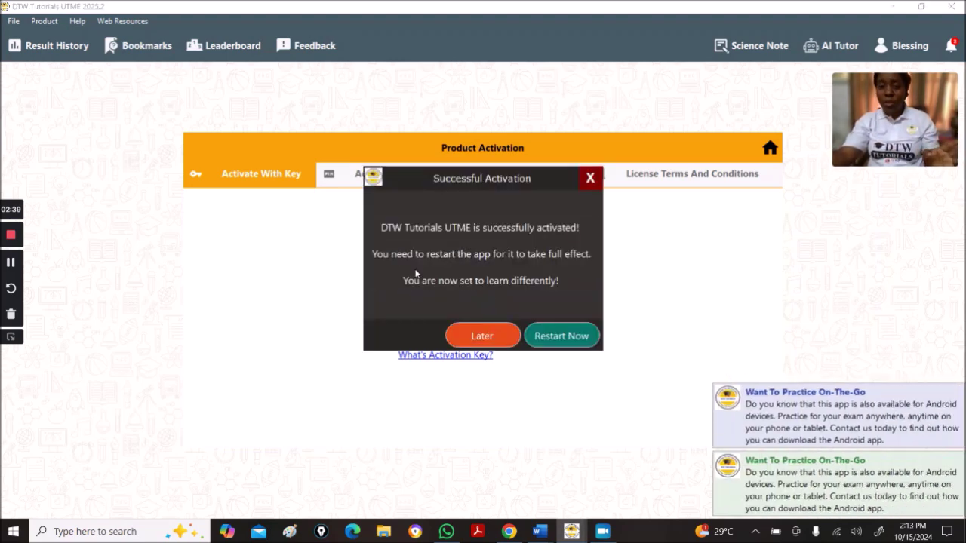
{"action": "key", "text": "alt+Tab"}
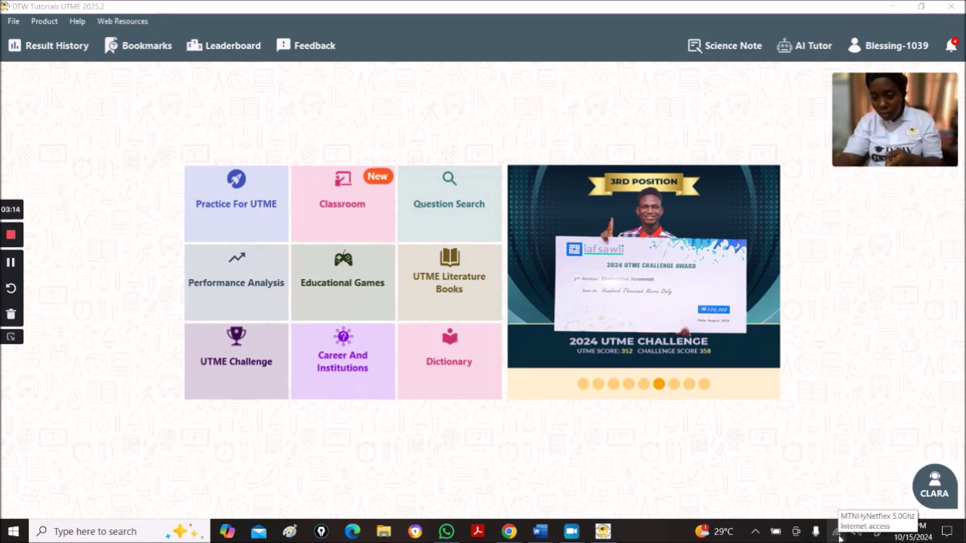
Step: Turn on Airplane mode from the network panel to take the computer offline
{"action": "left_click", "coordinate": [838, 536]}
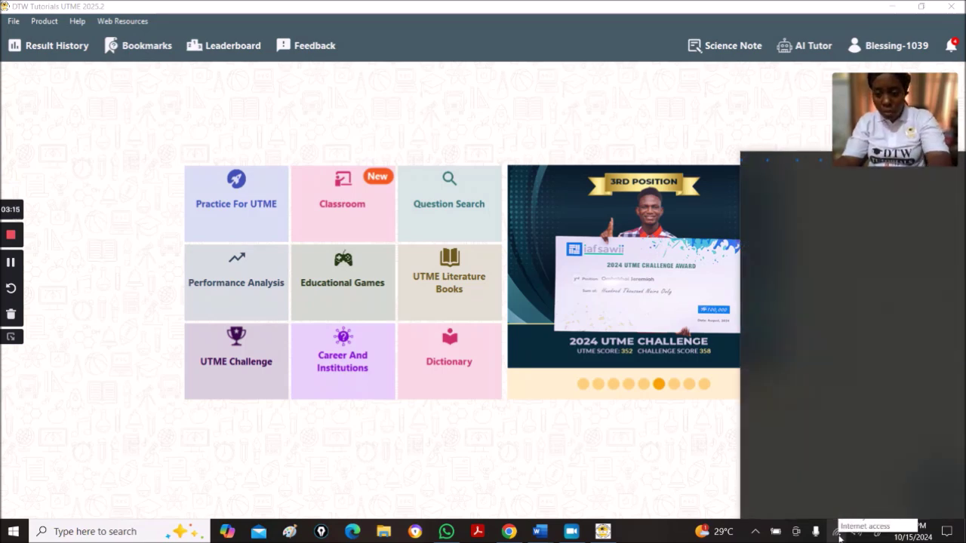
{"action": "left_click", "coordinate": [746, 511]}
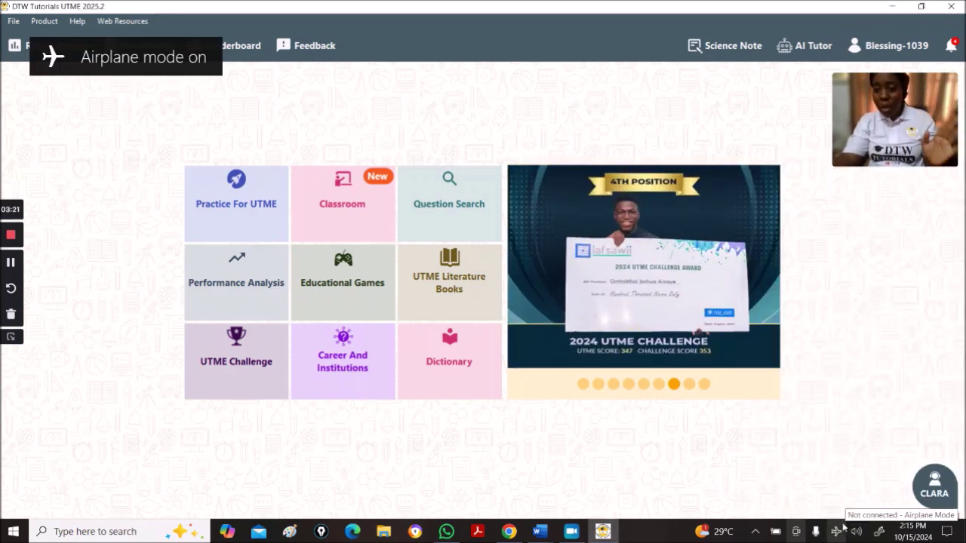
Step: Open Practice For UTME with English on the 2017 Model, 60 questions, Practice mode
{"action": "left_click", "coordinate": [257, 200]}
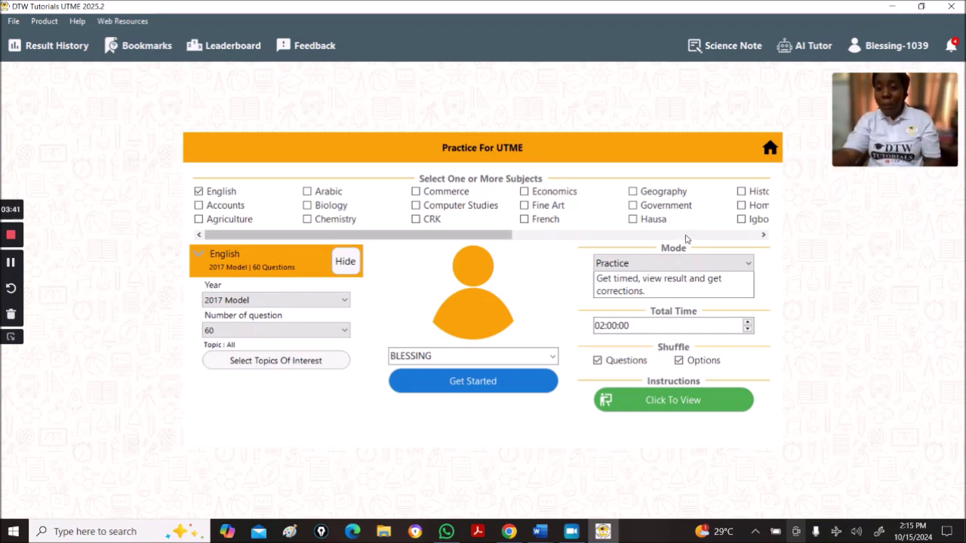
{"action": "left_click", "coordinate": [686, 236]}
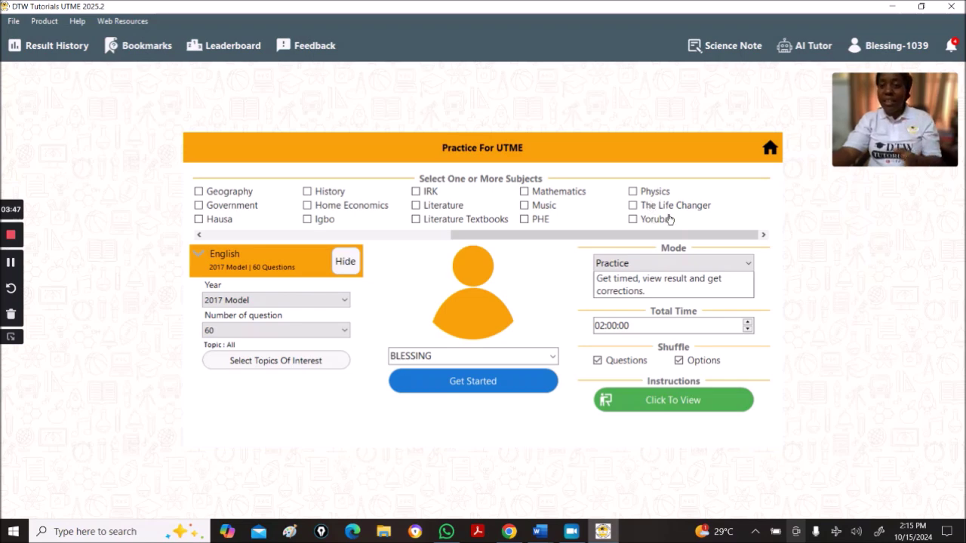
{"action": "left_click", "coordinate": [414, 235]}
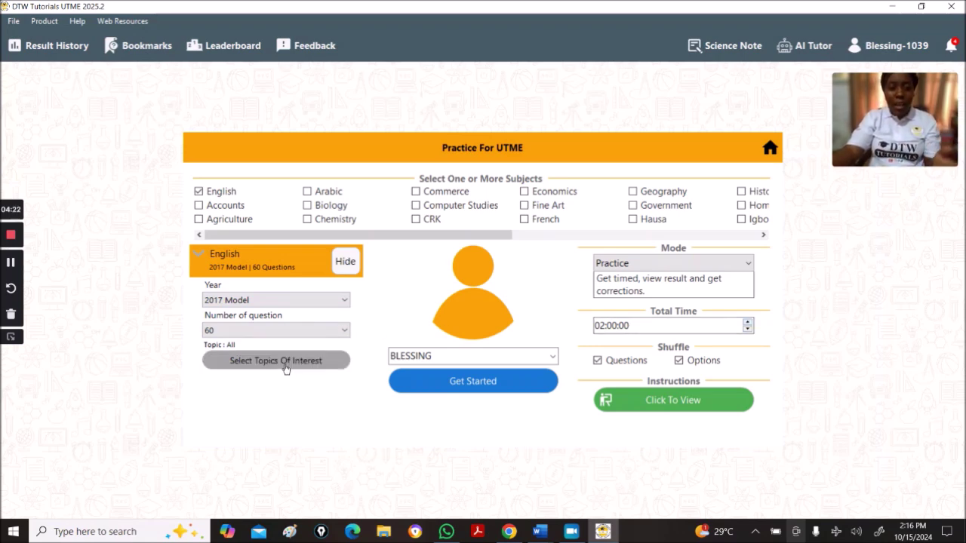
Step: Add Chemistry, Biology and Physics as practice subjects
{"action": "left_click", "coordinate": [307, 218]}
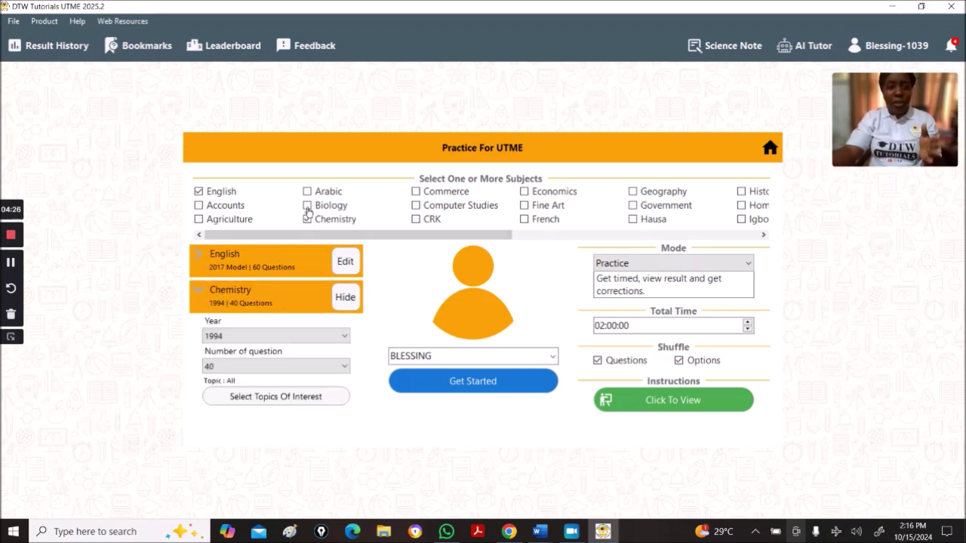
{"action": "left_click", "coordinate": [307, 206]}
{"action": "left_click", "coordinate": [635, 235]}
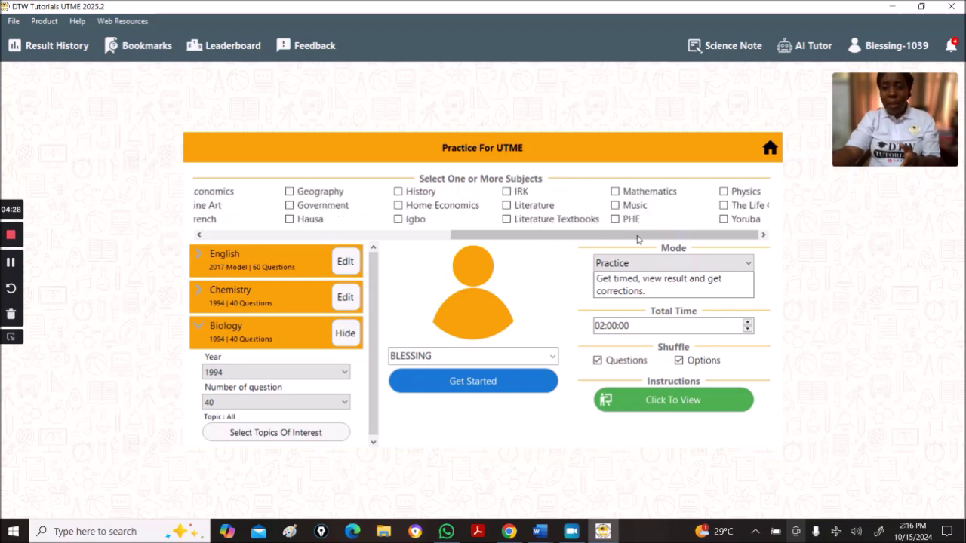
{"action": "left_click", "coordinate": [632, 191]}
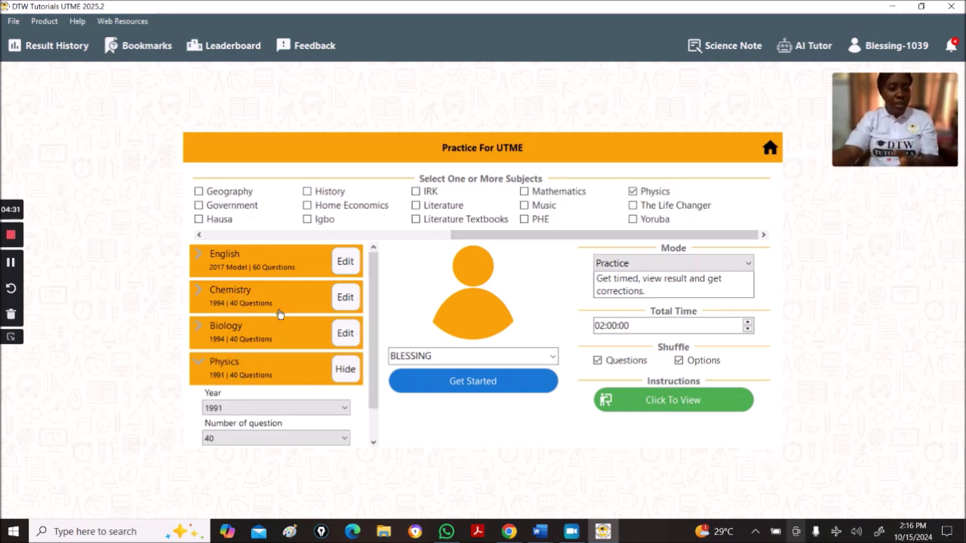
Step: Check Chemistry's year list, keeping 1994, then return to the home dashboard
{"action": "left_click", "coordinate": [204, 295]}
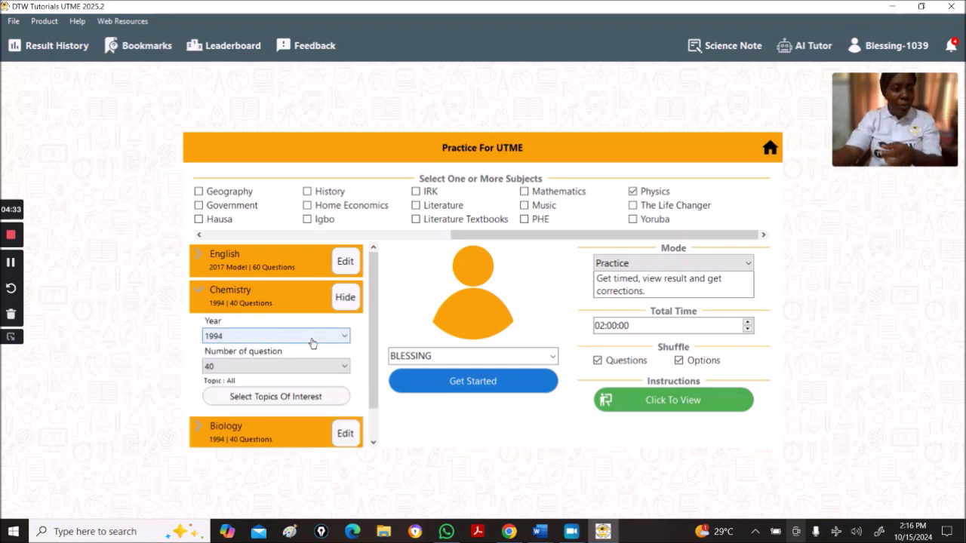
{"action": "left_click", "coordinate": [341, 337]}
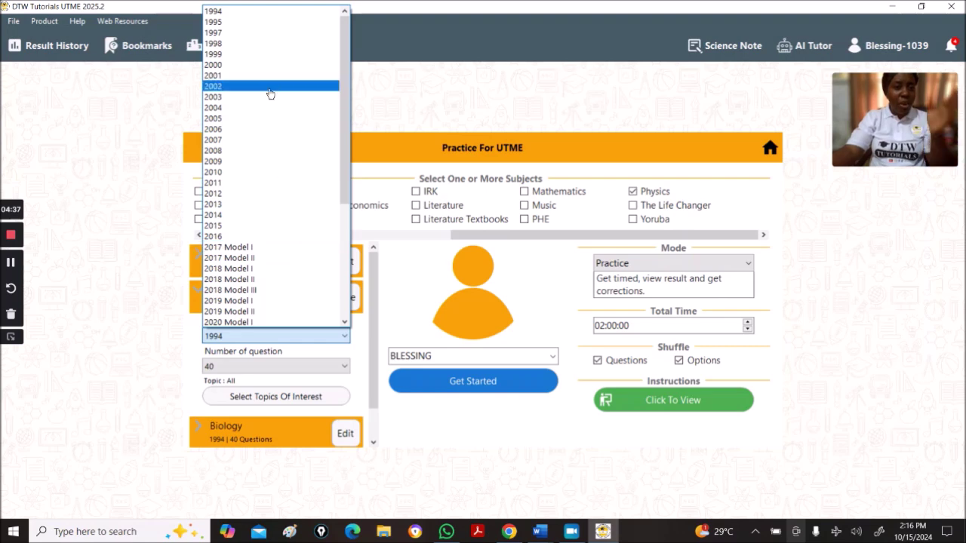
{"action": "scroll", "coordinate": [270, 98], "scroll_direction": "down", "scroll_amount": 6}
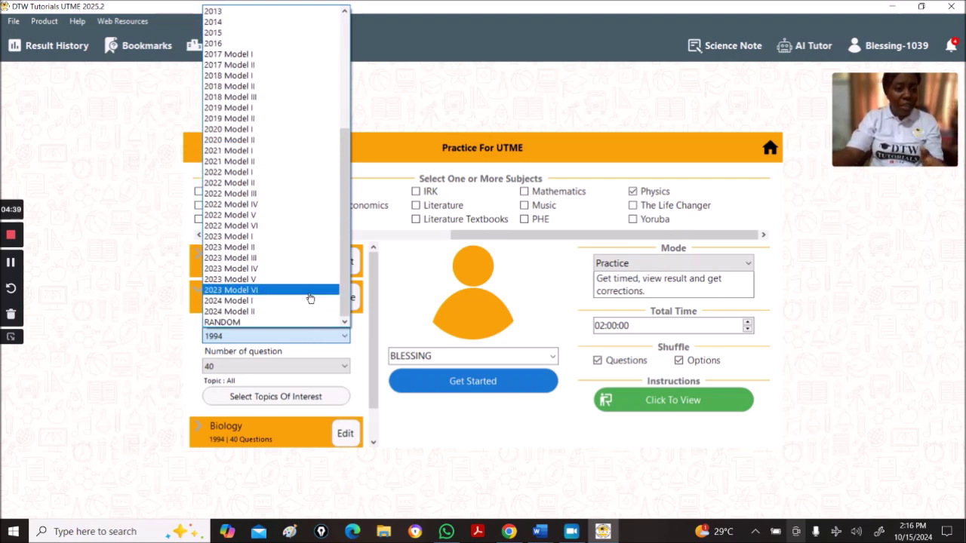
{"action": "left_click", "coordinate": [410, 125]}
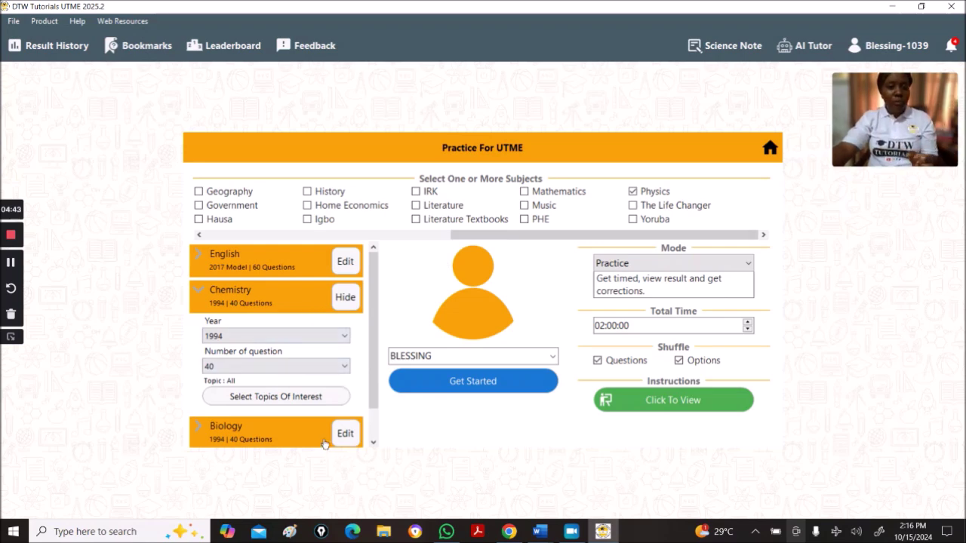
{"action": "scroll", "coordinate": [306, 387], "scroll_direction": "down", "scroll_amount": 1}
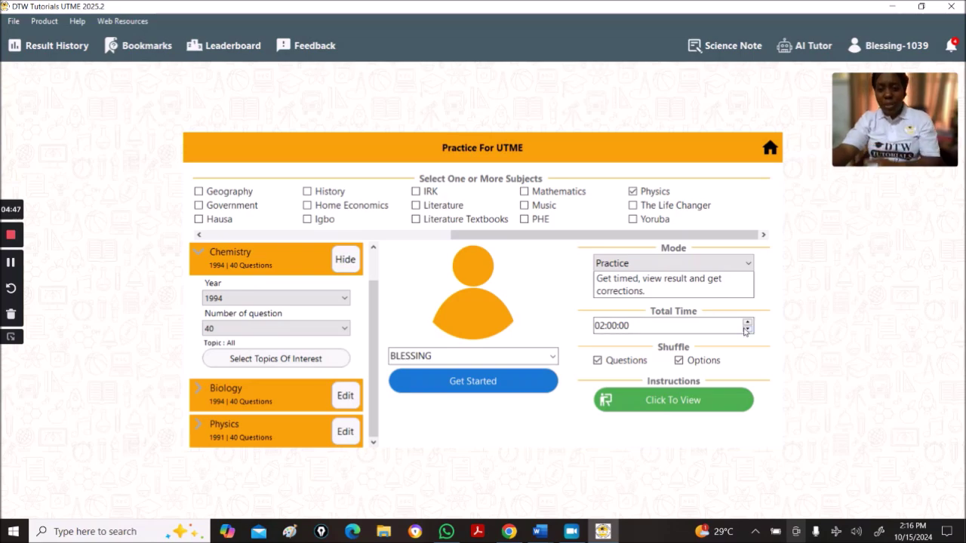
{"action": "left_click", "coordinate": [768, 154]}
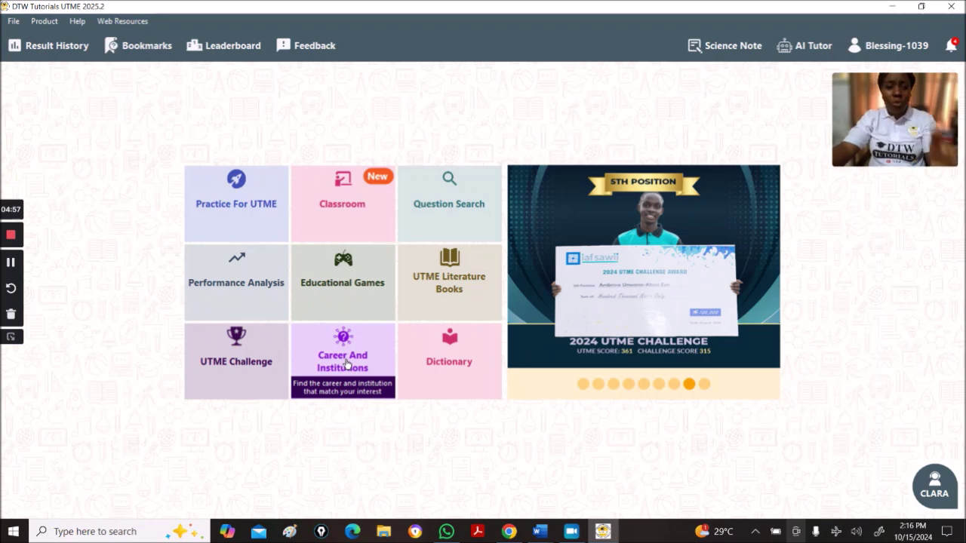
{"action": "left_click", "coordinate": [347, 364]}
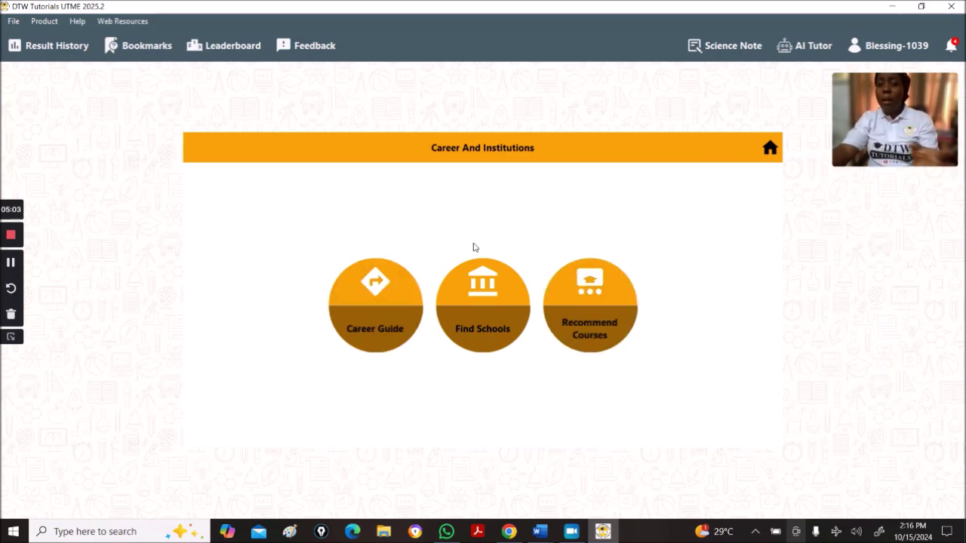
{"action": "left_click", "coordinate": [596, 318]}
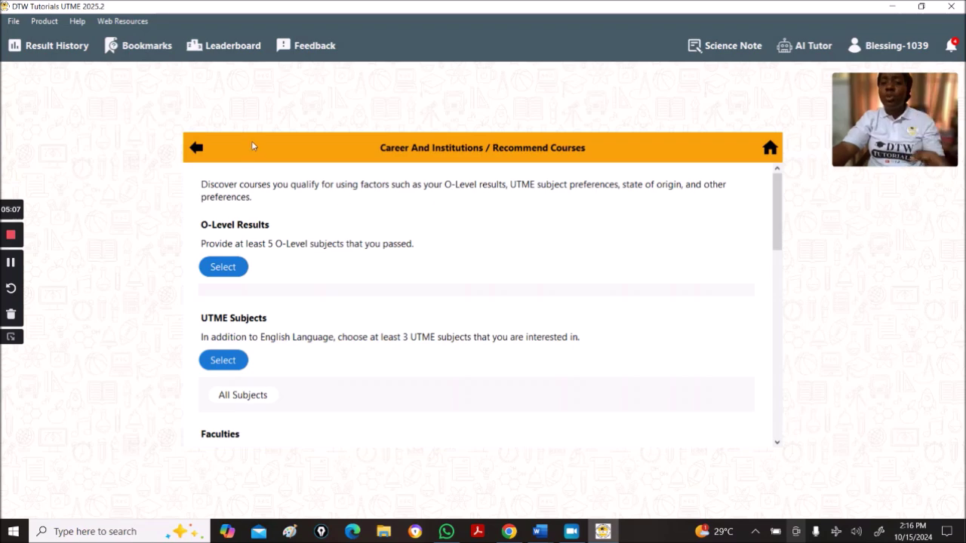
{"action": "left_click", "coordinate": [198, 147]}
{"action": "left_click", "coordinate": [486, 342]}
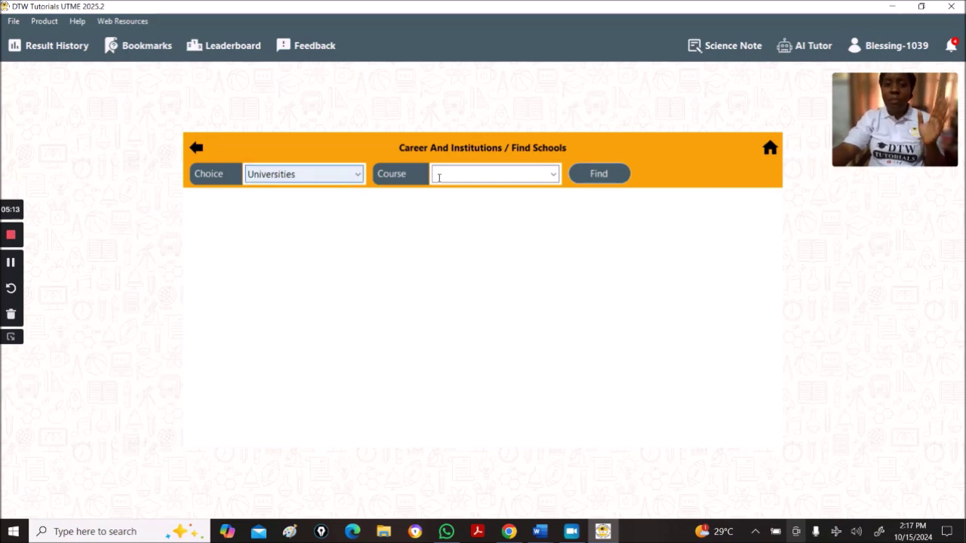
{"action": "left_click", "coordinate": [550, 178]}
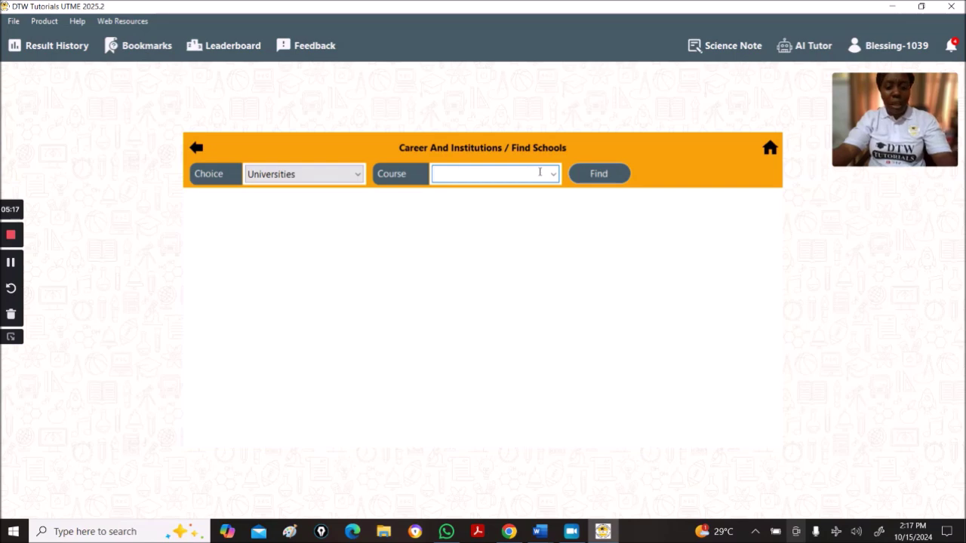
{"action": "type", "text": "ECONomics"}
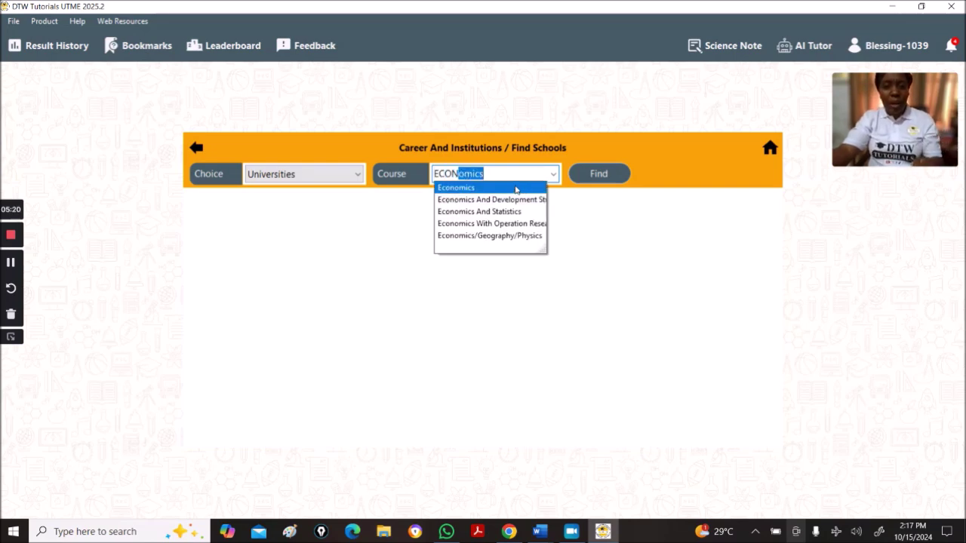
{"action": "left_click", "coordinate": [516, 190]}
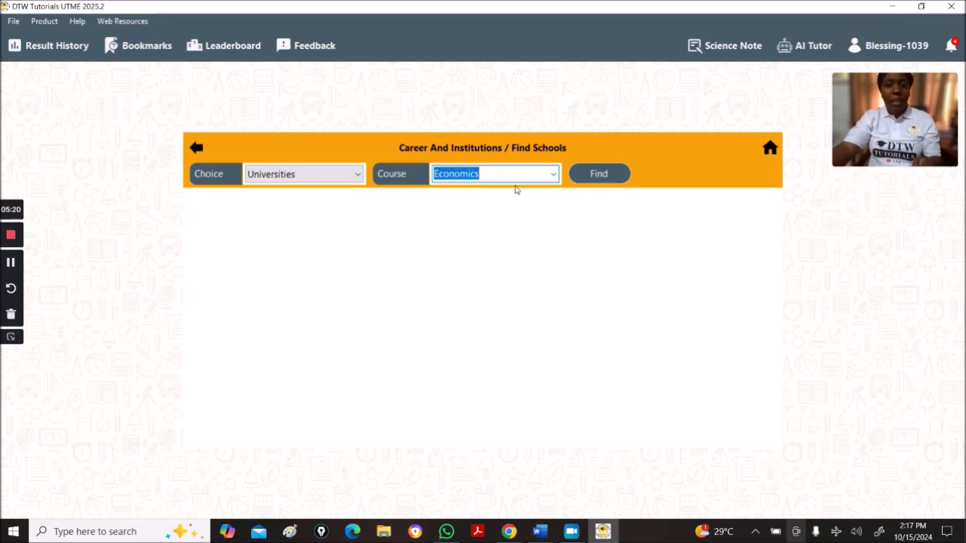
{"action": "left_click", "coordinate": [617, 174]}
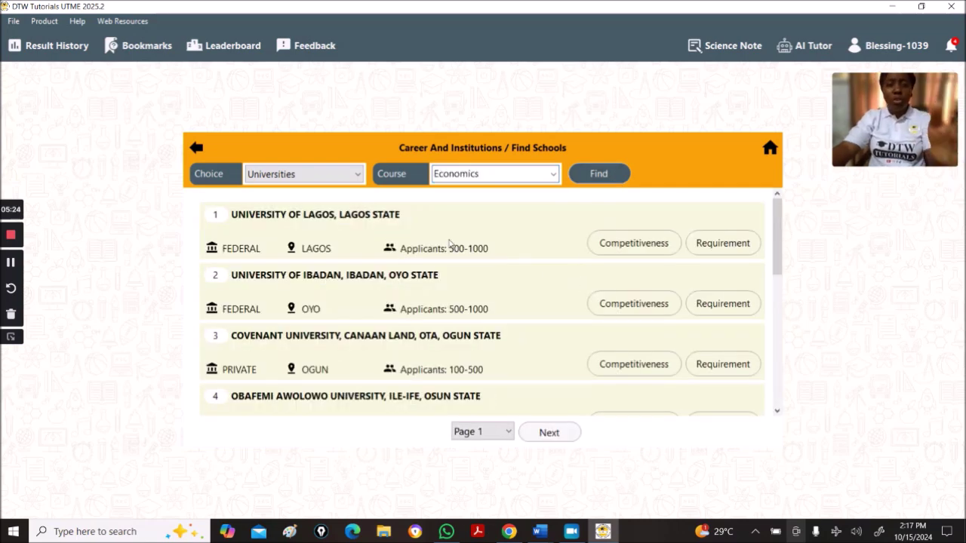
{"action": "scroll", "coordinate": [455, 331], "scroll_direction": "down", "scroll_amount": 3}
{"action": "scroll", "coordinate": [457, 325], "scroll_direction": "up", "scroll_amount": 2}
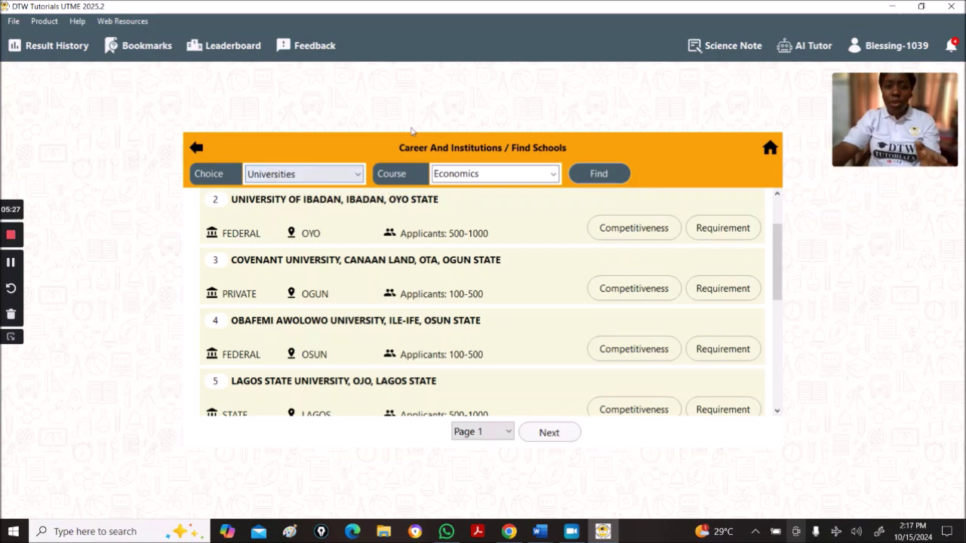
{"action": "left_click", "coordinate": [766, 149]}
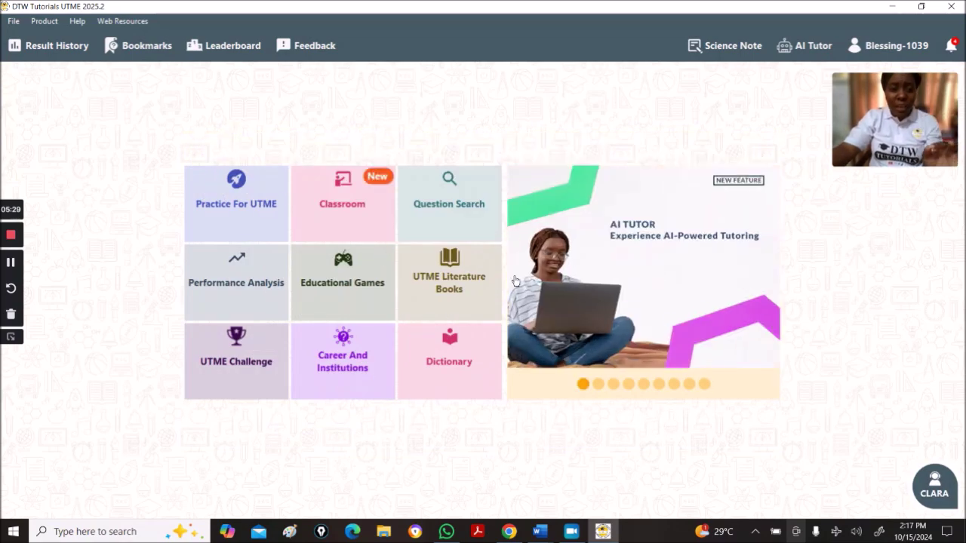
{"action": "left_click", "coordinate": [352, 202]}
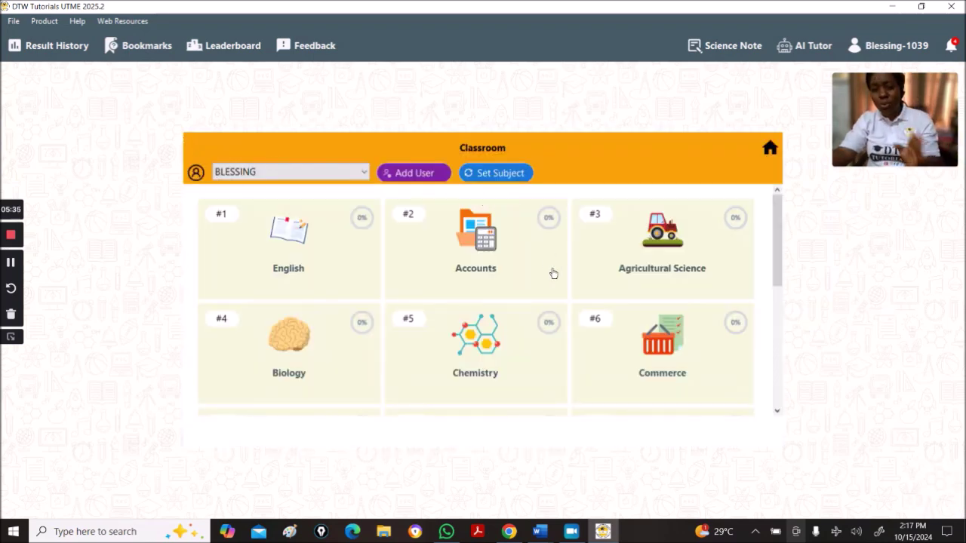
{"action": "scroll", "coordinate": [697, 276], "scroll_direction": "down", "scroll_amount": 5}
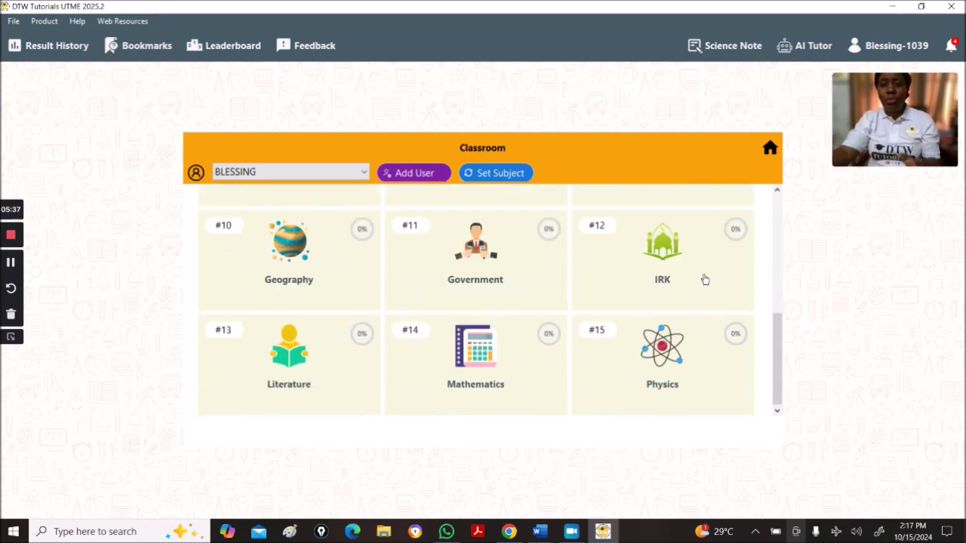
{"action": "scroll", "coordinate": [701, 276], "scroll_direction": "up", "scroll_amount": 5}
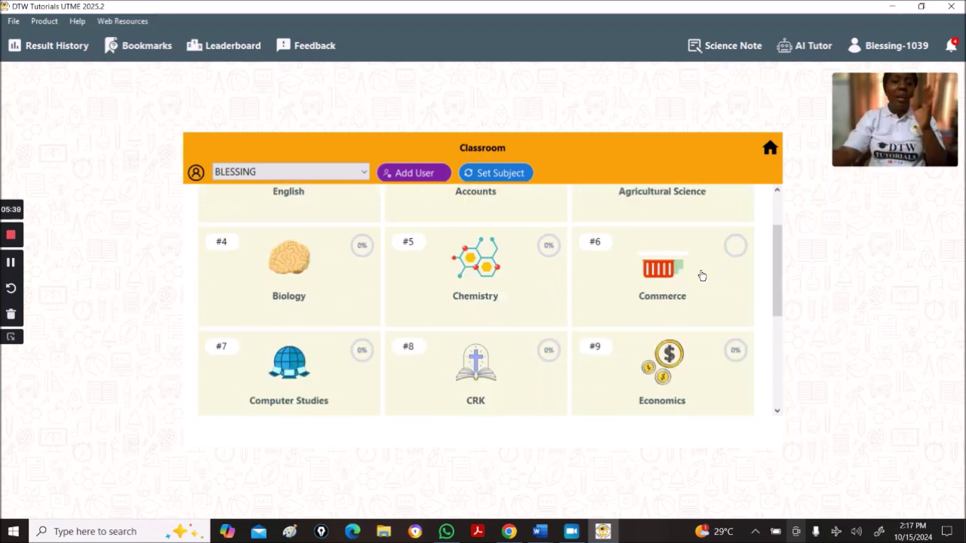
{"action": "left_click", "coordinate": [769, 148]}
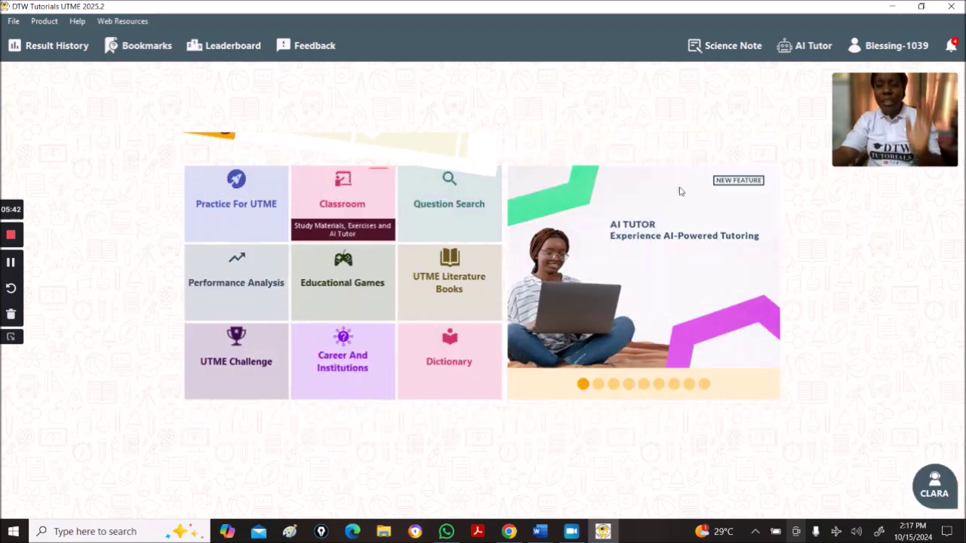
Step: Search Chemistry questions for 'CHARLES LAW' and expand the first result
{"action": "left_click", "coordinate": [437, 205]}
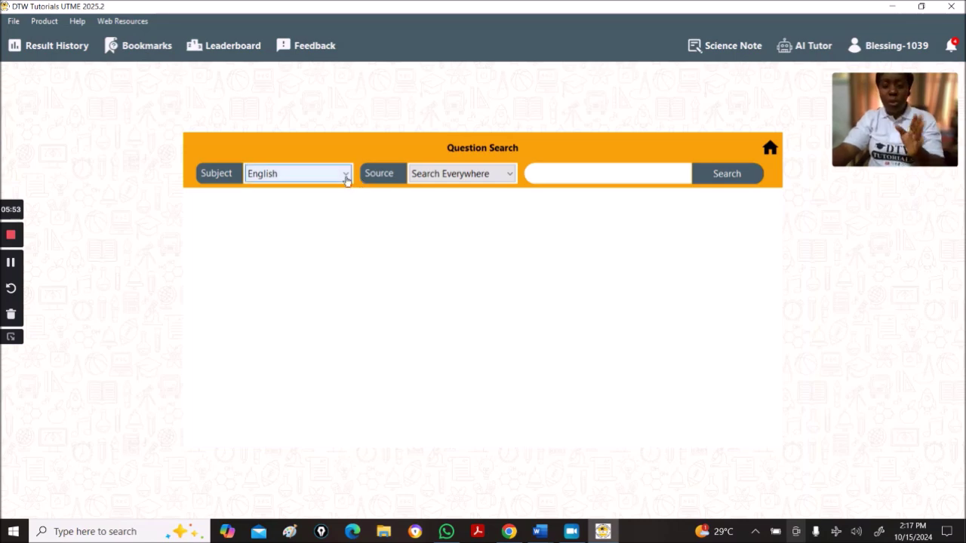
{"action": "left_click", "coordinate": [347, 176]}
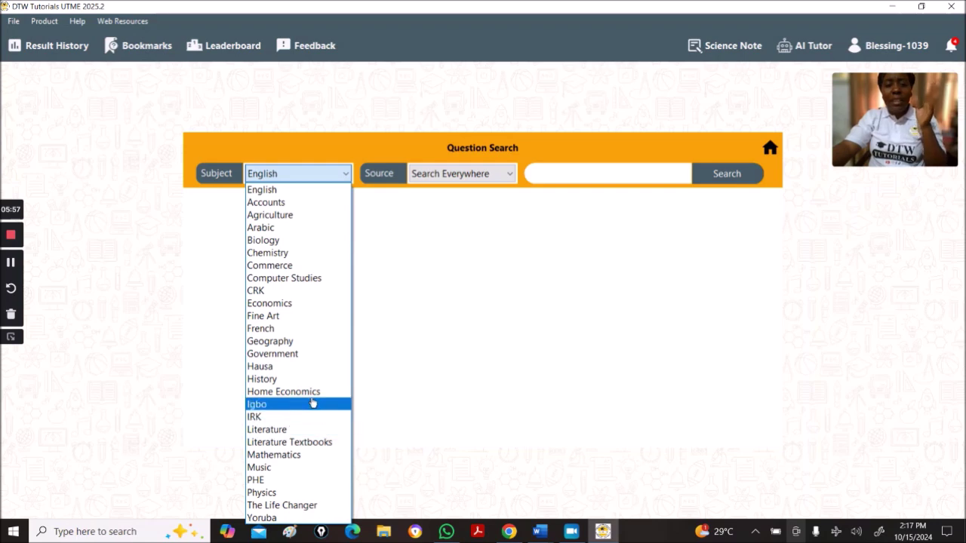
{"action": "left_click", "coordinate": [292, 254]}
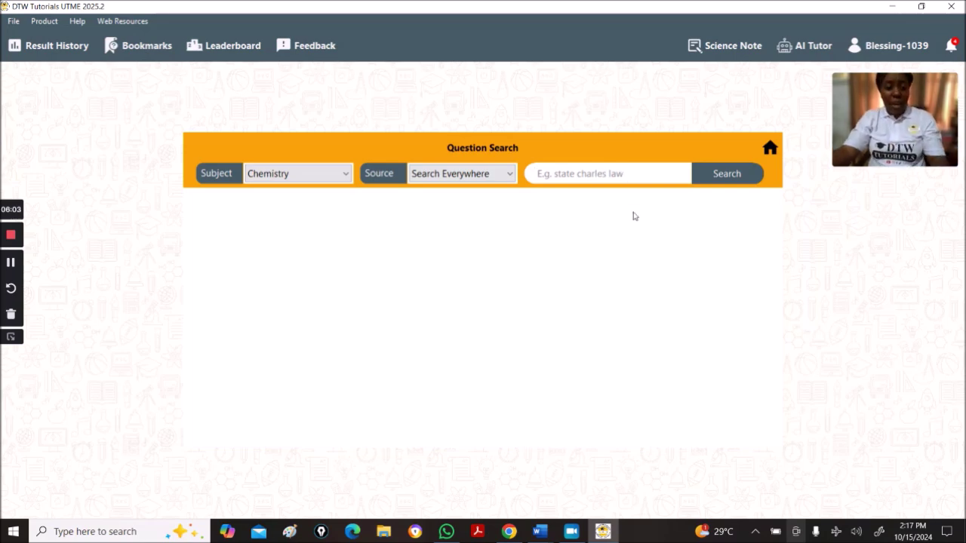
{"action": "type", "text": "CHARLES"}
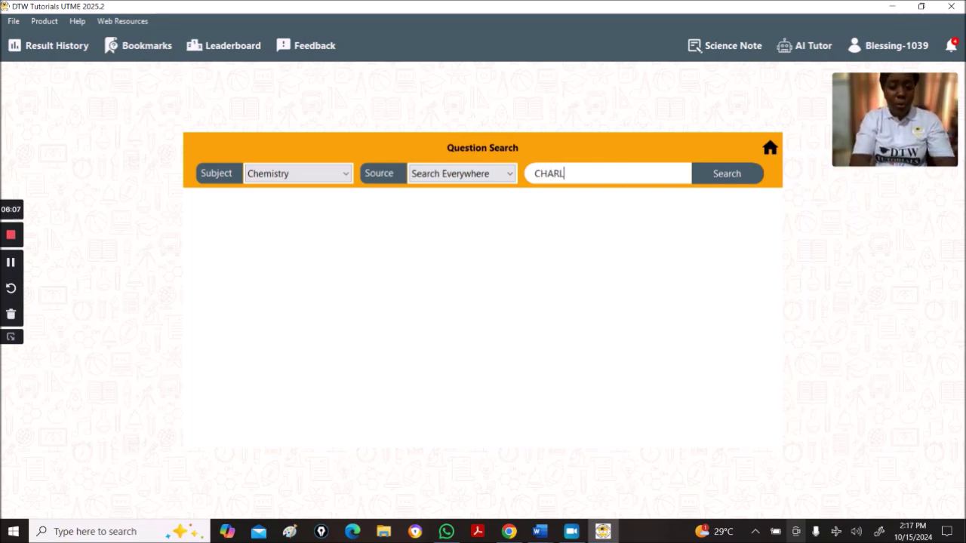
{"action": "type", "text": " LAW"}
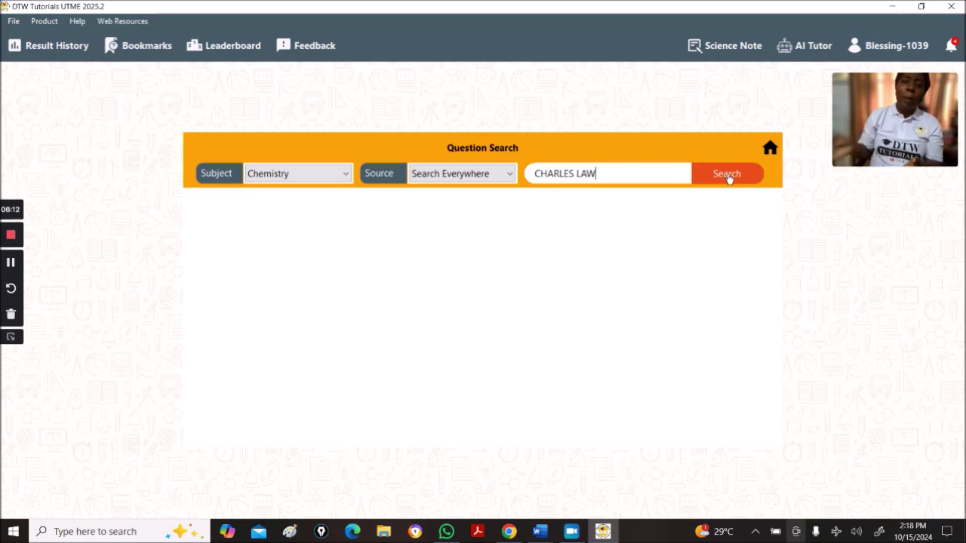
{"action": "left_click", "coordinate": [726, 175]}
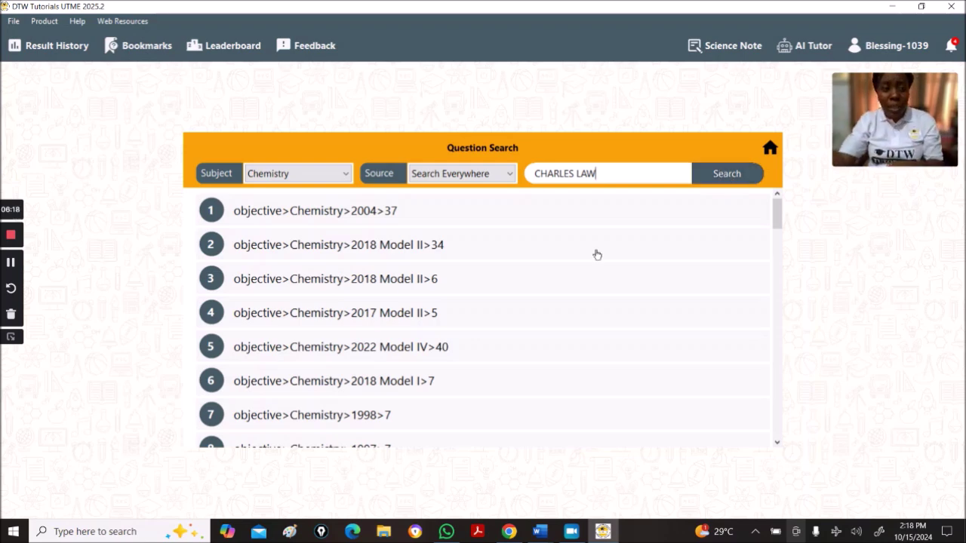
{"action": "left_click", "coordinate": [427, 224]}
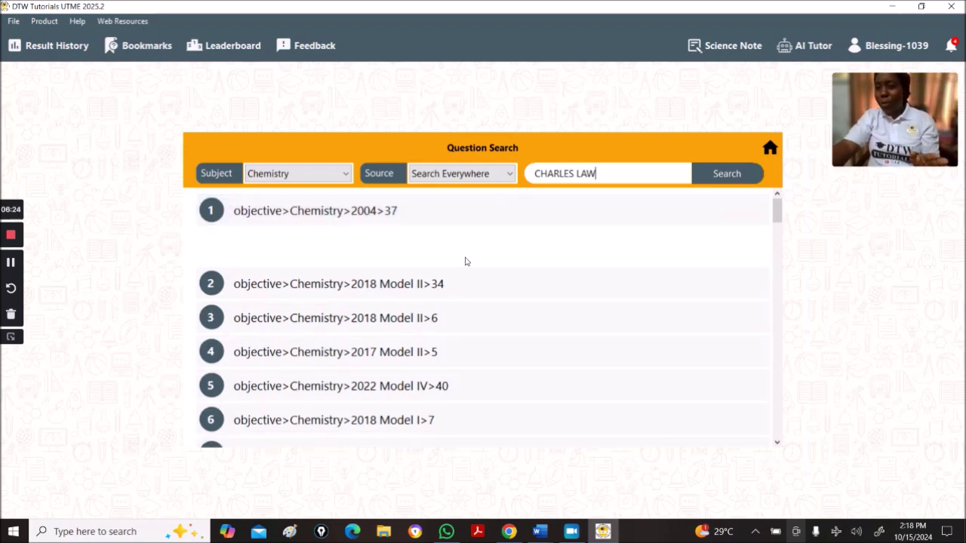
Step: Expand the 2004 question 37 result, scroll to answer A and its explanation, then go home
{"action": "left_click", "coordinate": [374, 213]}
{"action": "left_click", "coordinate": [375, 215]}
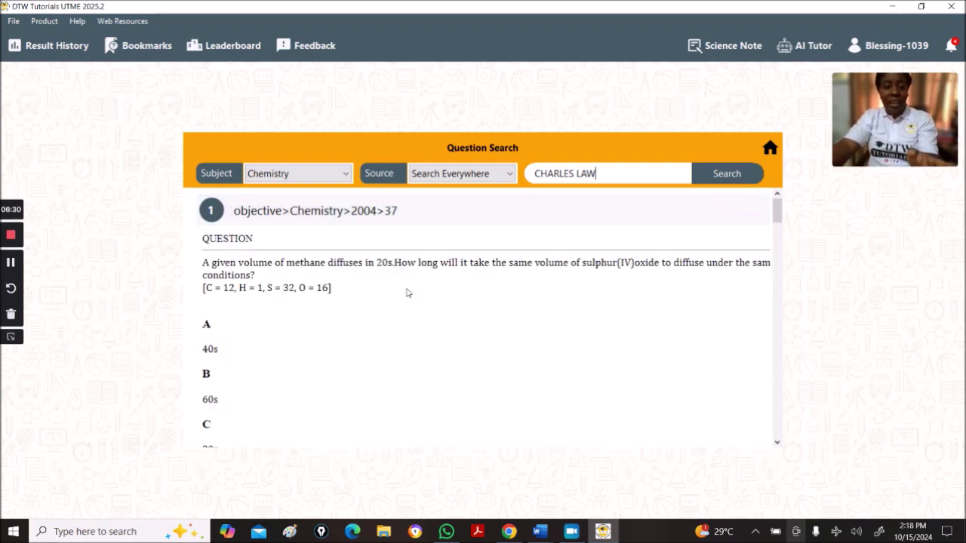
{"action": "left_click", "coordinate": [777, 443]}
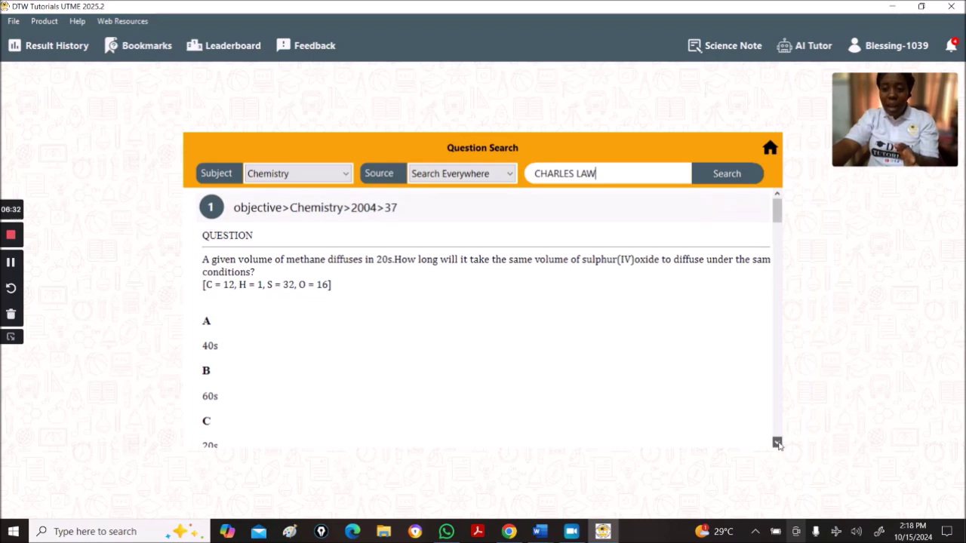
{"action": "left_click_drag", "start_coordinate": [777, 443], "coordinate": [777, 444]}
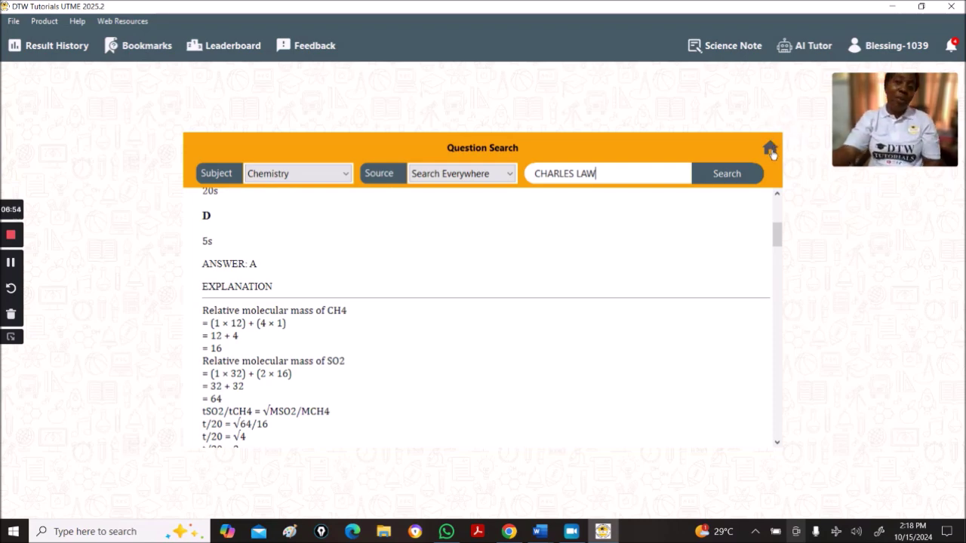
{"action": "left_click", "coordinate": [770, 151]}
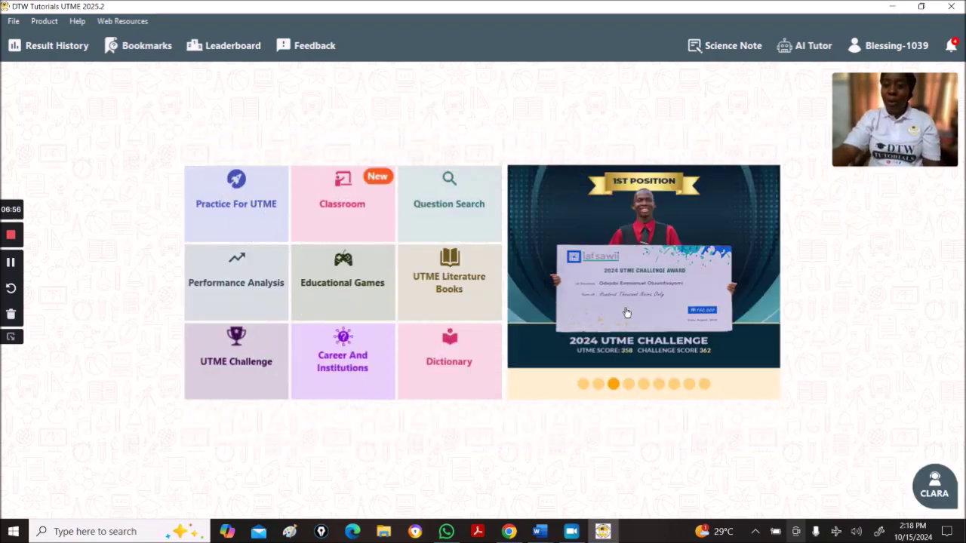